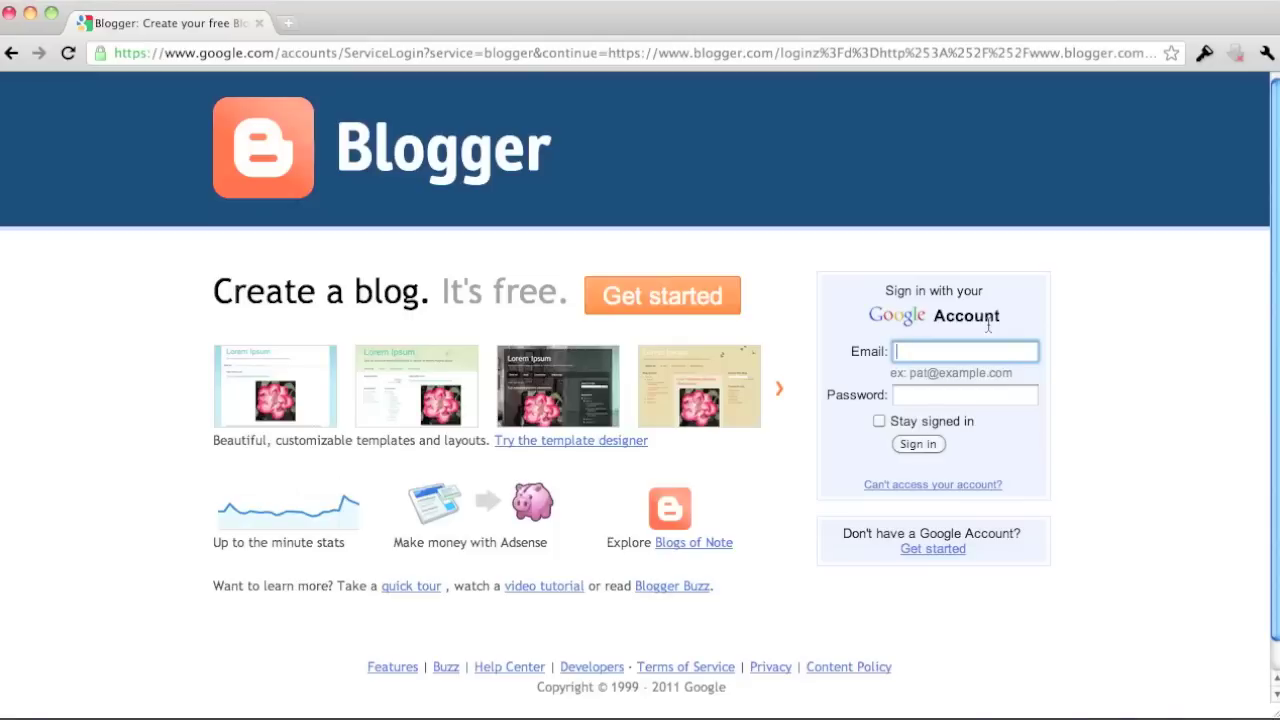
Begin signing up for a new blog from the Blogger home page.
left_click(634, 315)
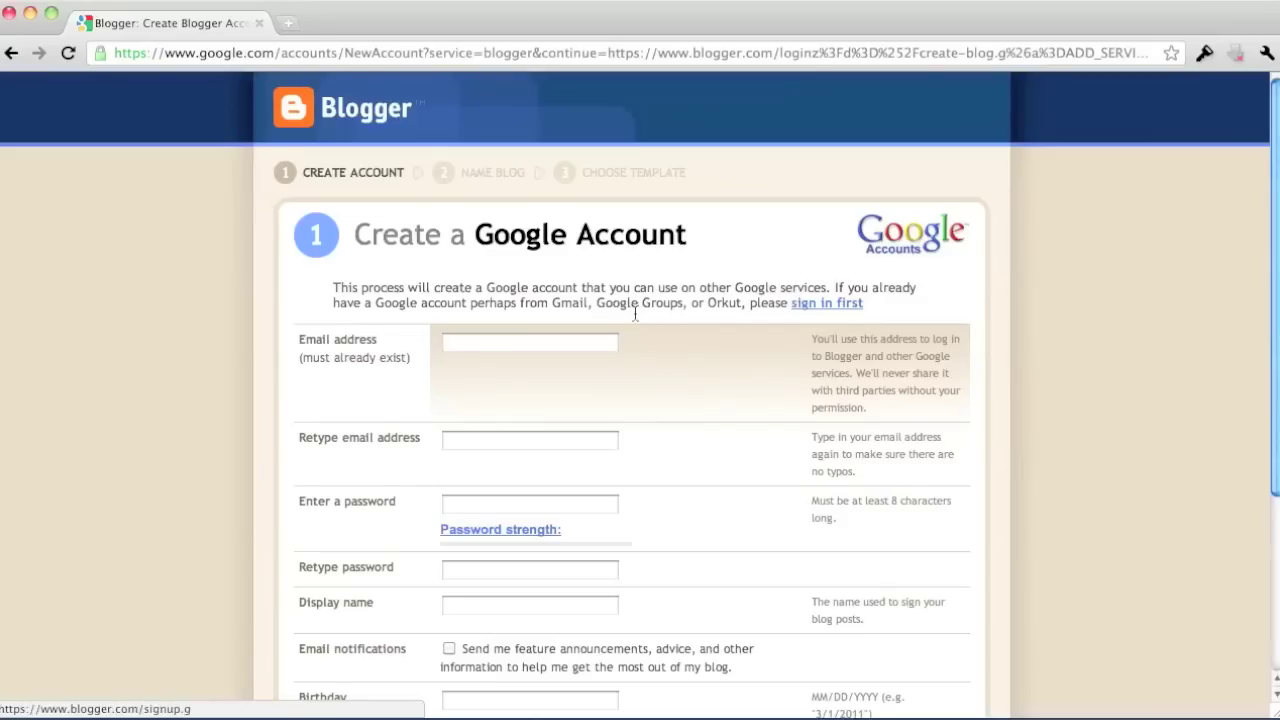
Scroll down the Google account form to continue to the Name your blog page.
scroll(634, 316, "down", 1)
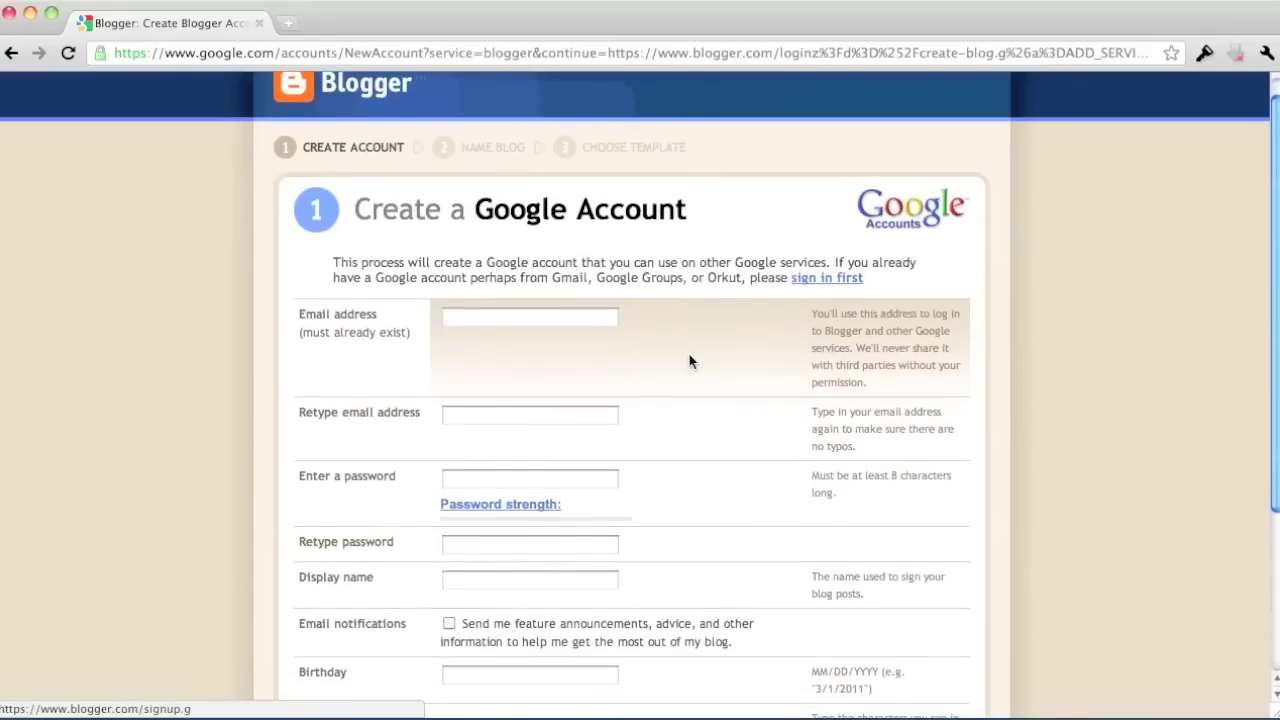
scroll(689, 360, "down", 3)
scroll(689, 361, "down", 2)
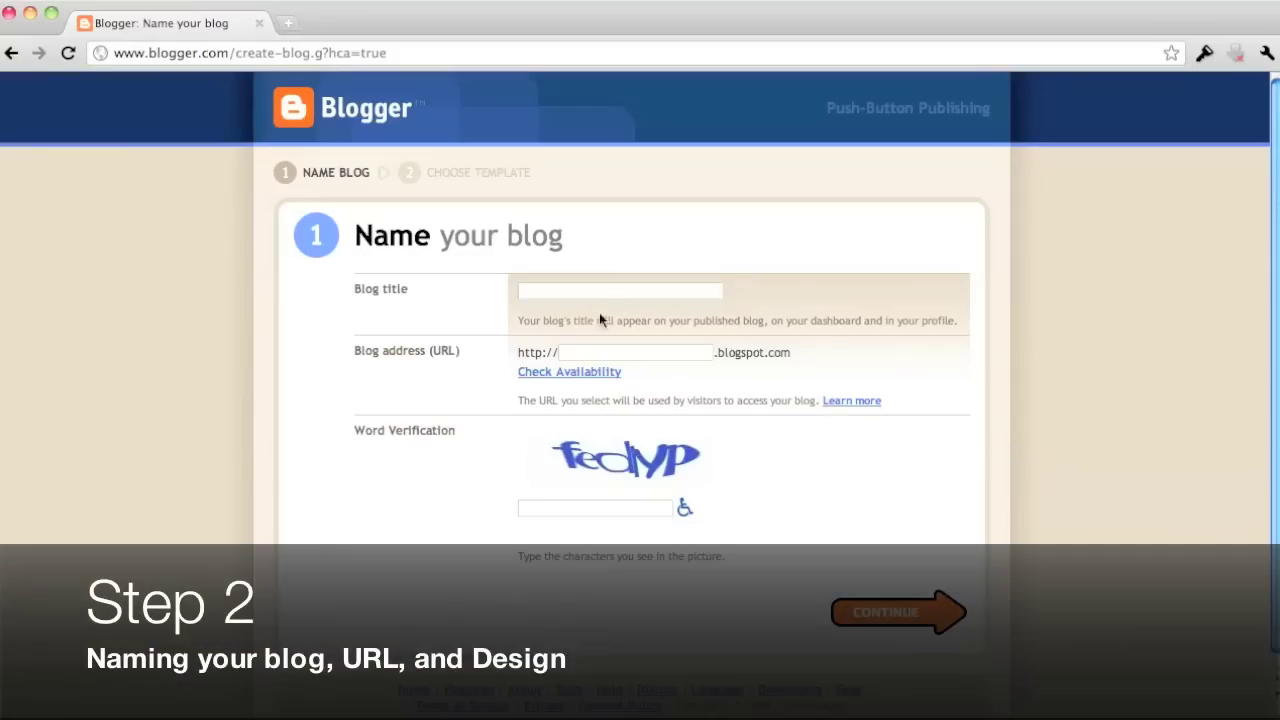
Title the blog 'IT Babble part deux' and check that itbabbledeux.blogspot.com is available.
left_click(589, 292)
type("itbabb")
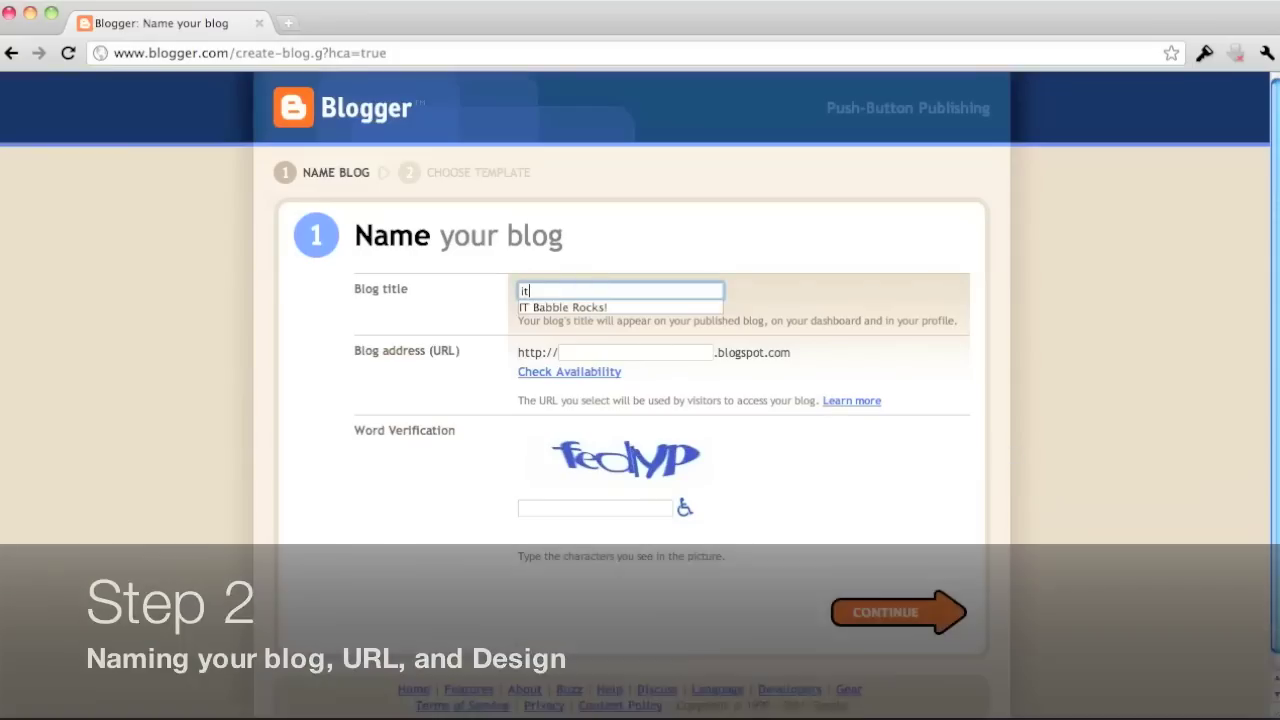
key("BackSpace")
key("BackSpace")
key("BackSpace")
key("BackSpace")
key("BackSpace")
key("BackSpace")
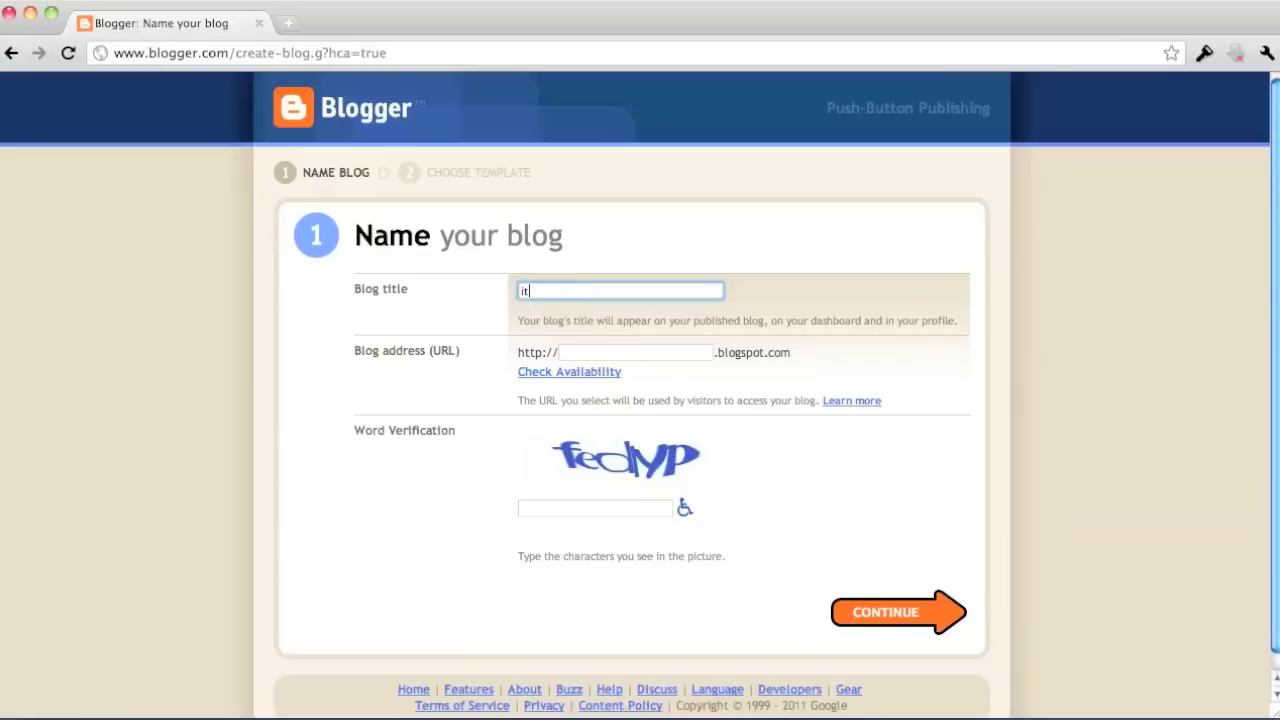
type("IT Ba")
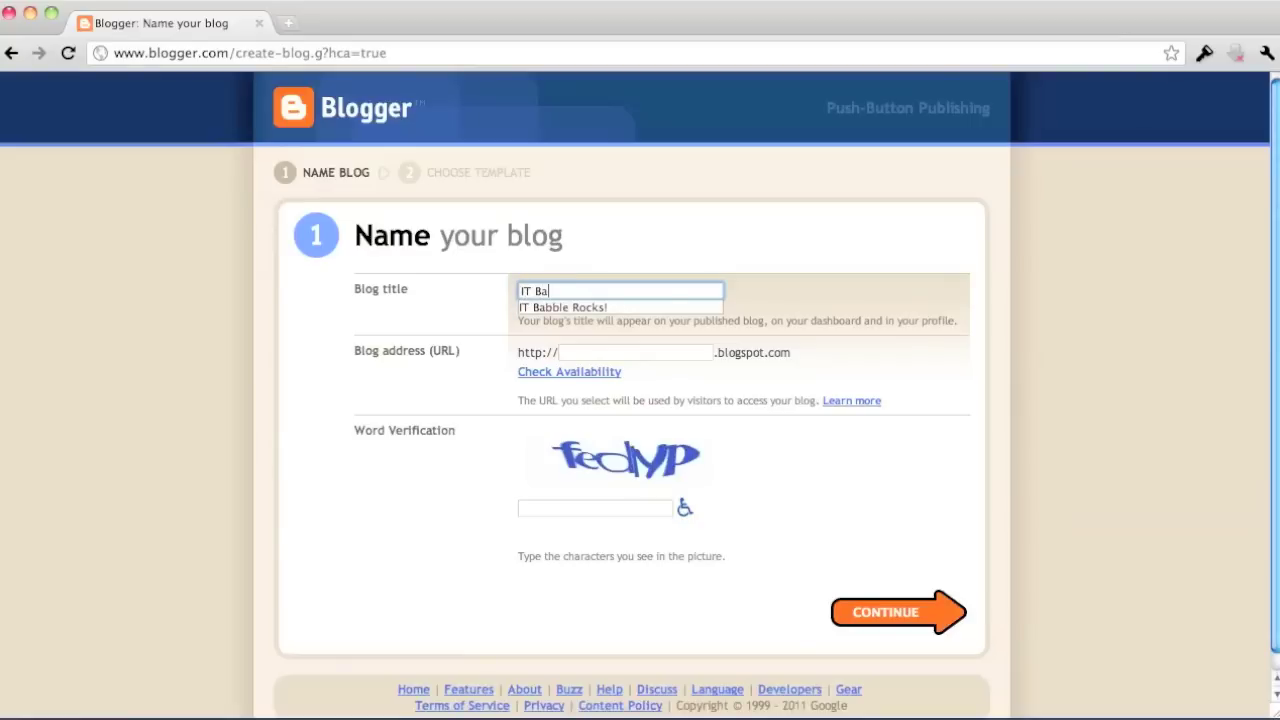
type("bble part deux")
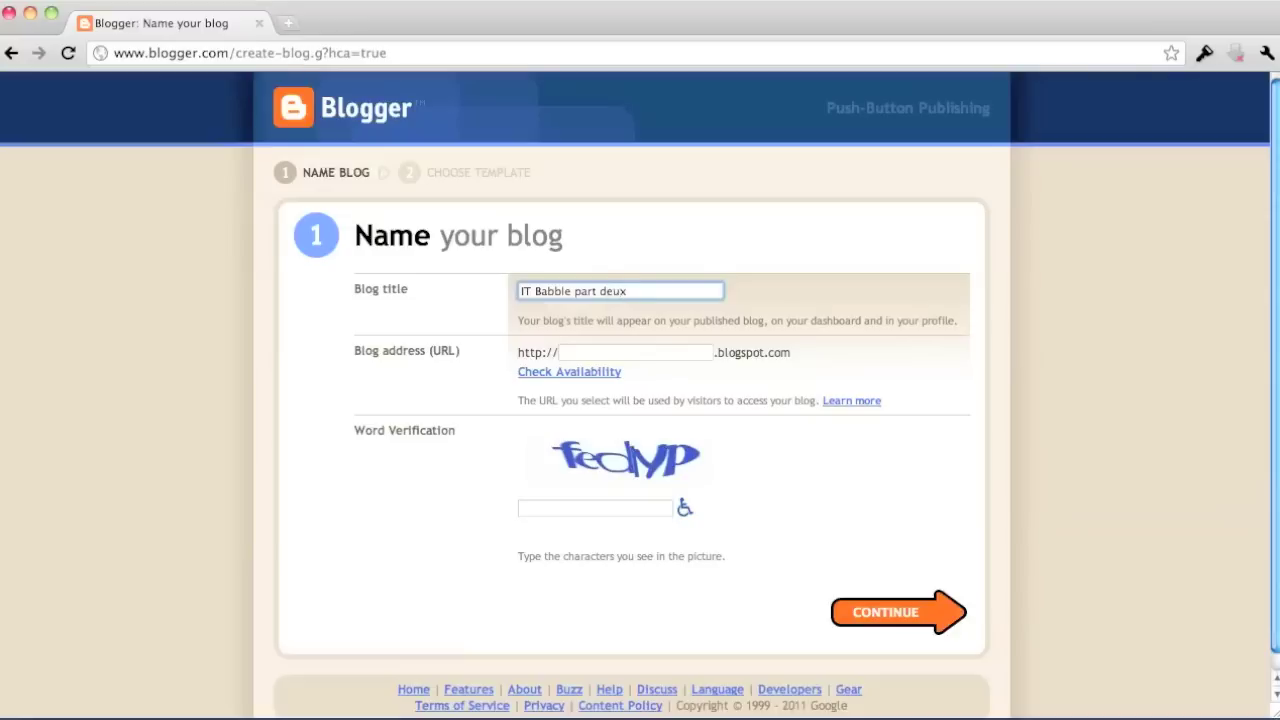
left_click(635, 352)
type("itb")
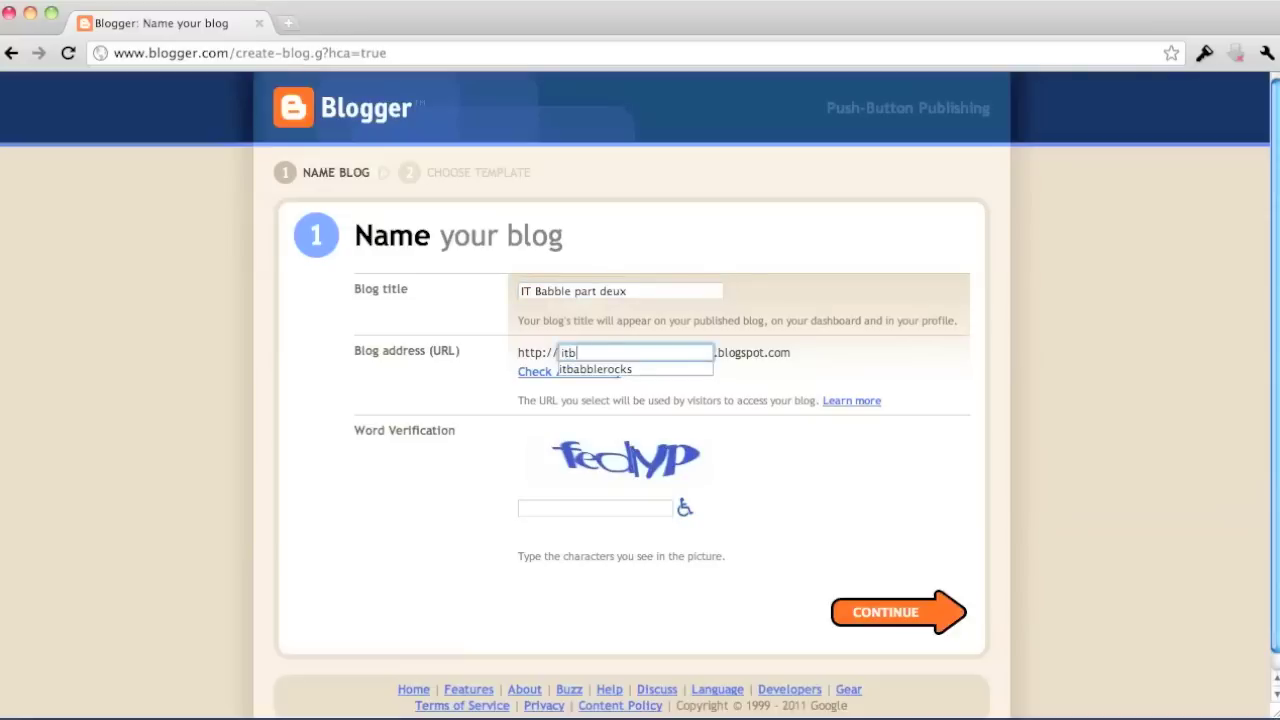
type("abbledeux")
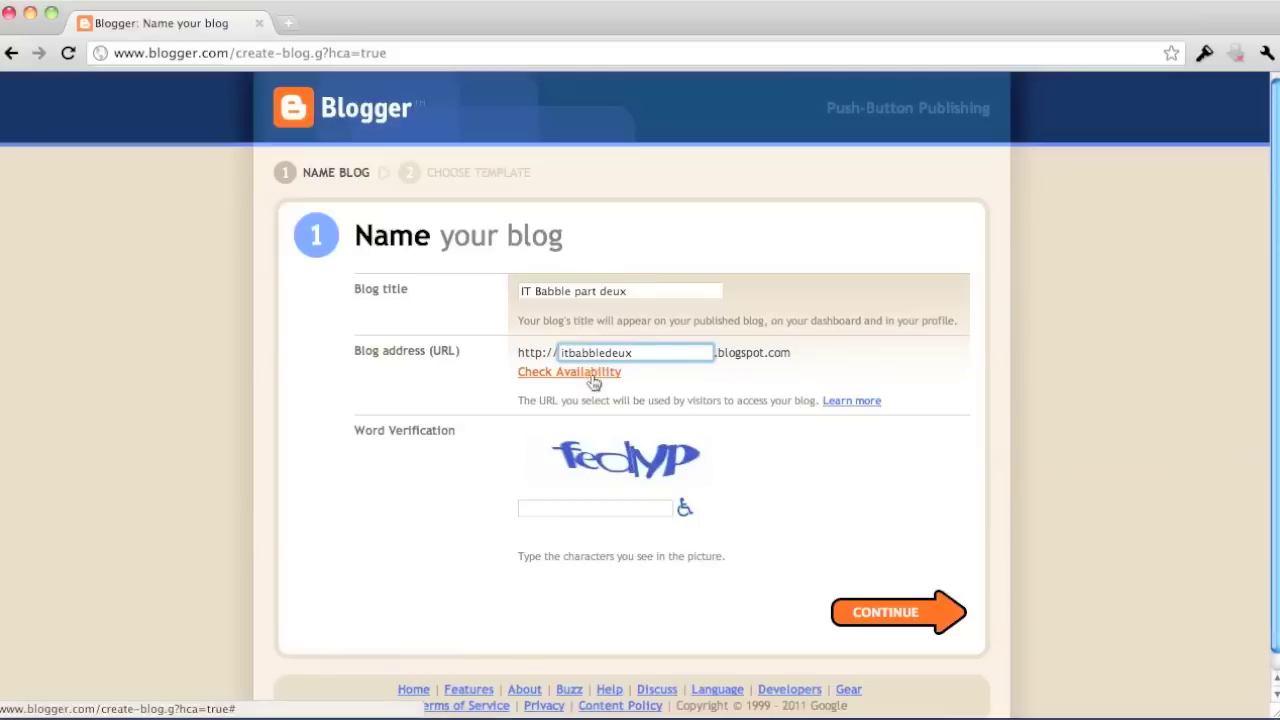
left_click(592, 376)
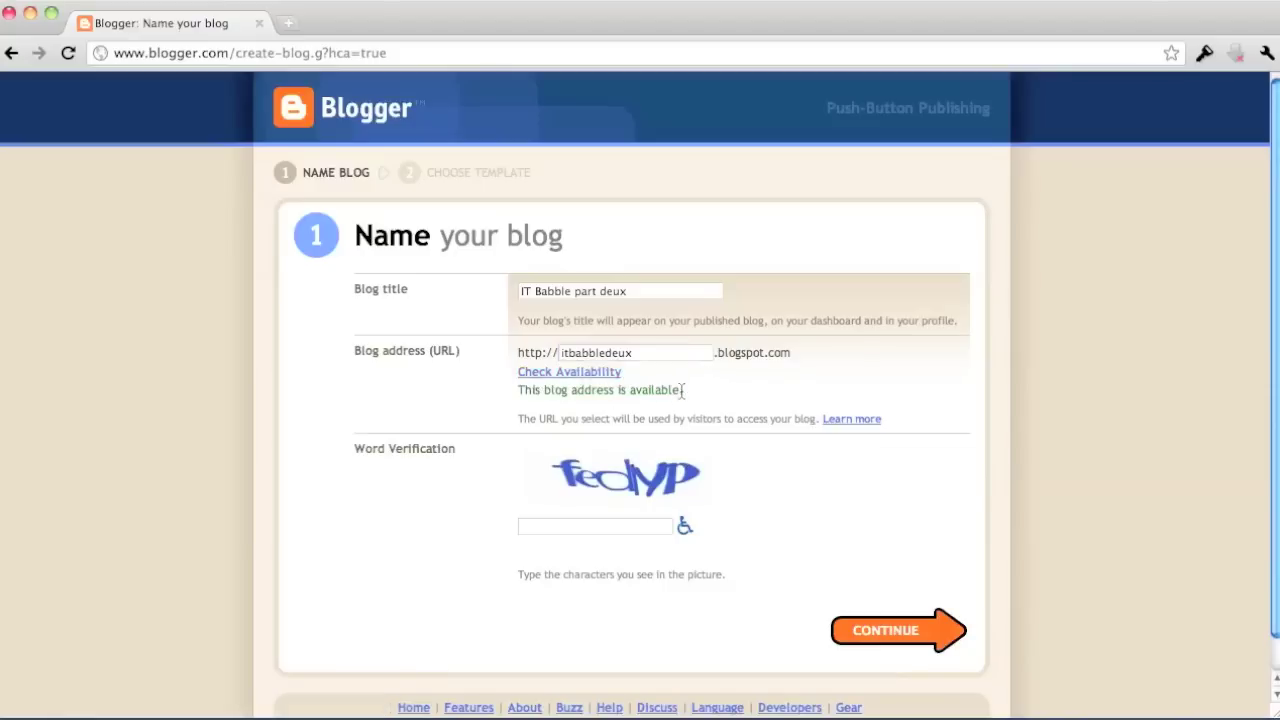
Enter the word-verification characters and submit the blog name and address.
left_click(598, 529)
type("f")
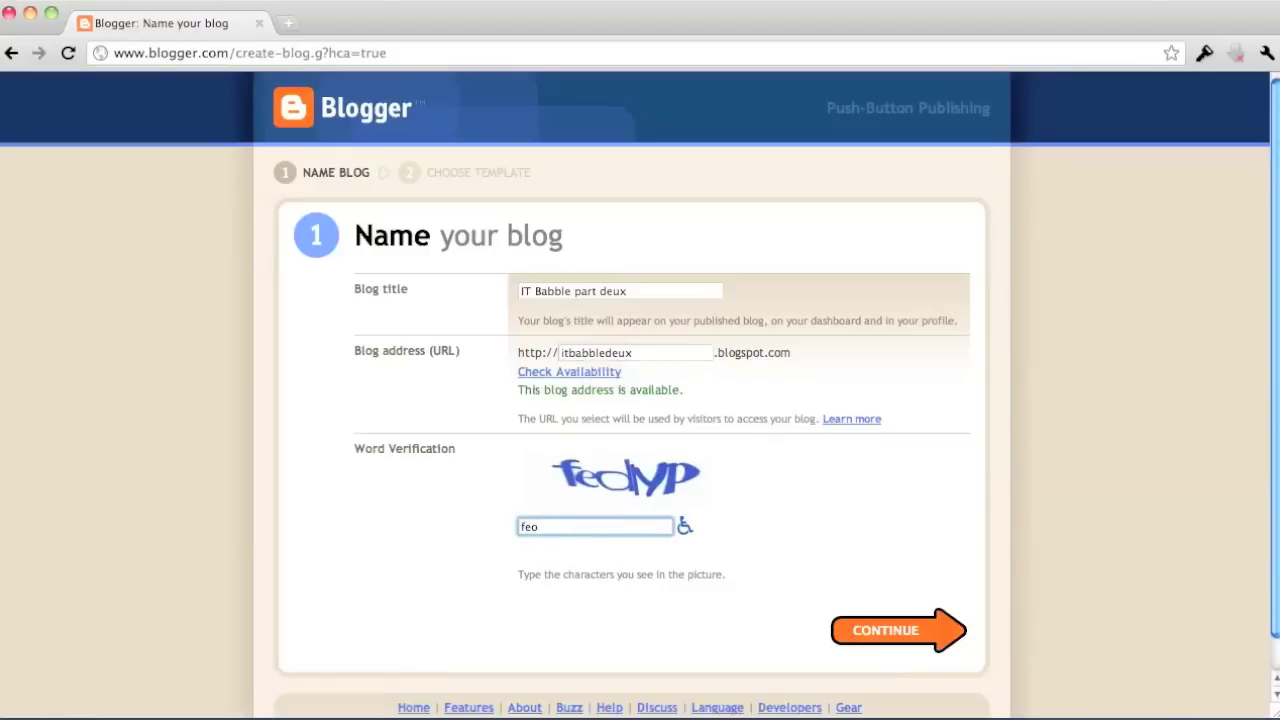
type("edlyp")
left_click(872, 636)
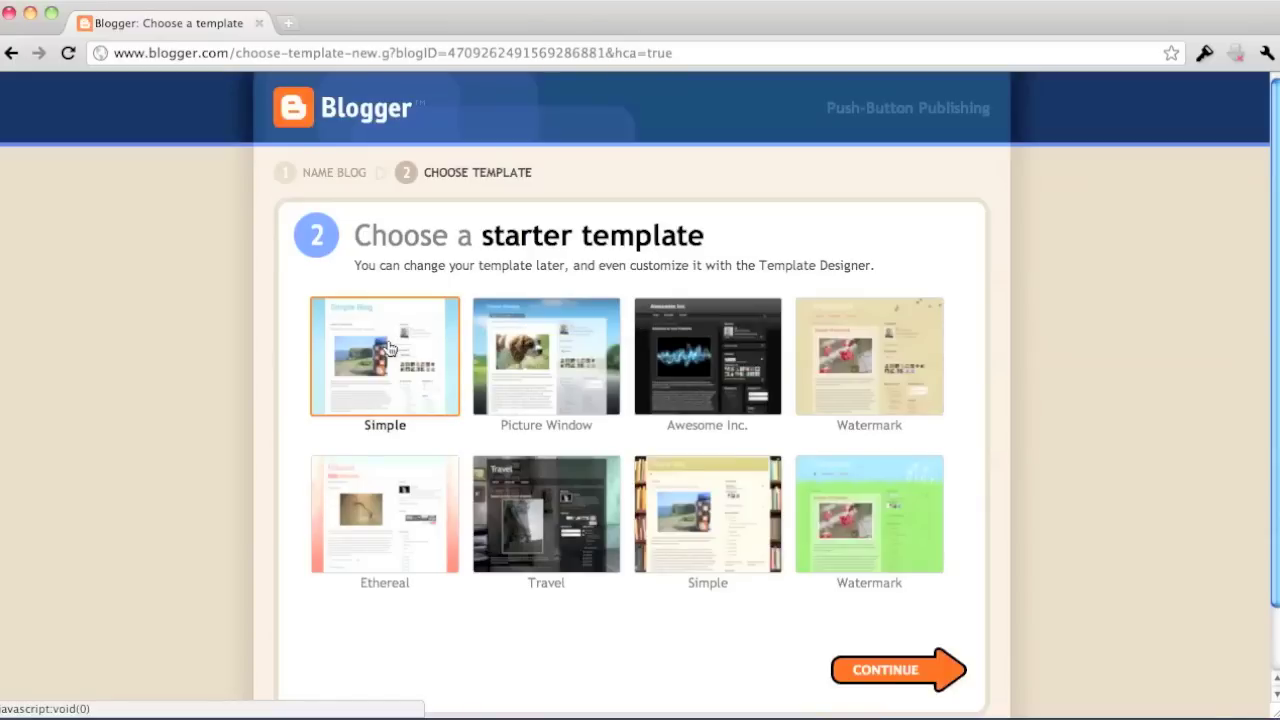
Create the blog with the Ethereal starter template and start its first post.
left_click(383, 519)
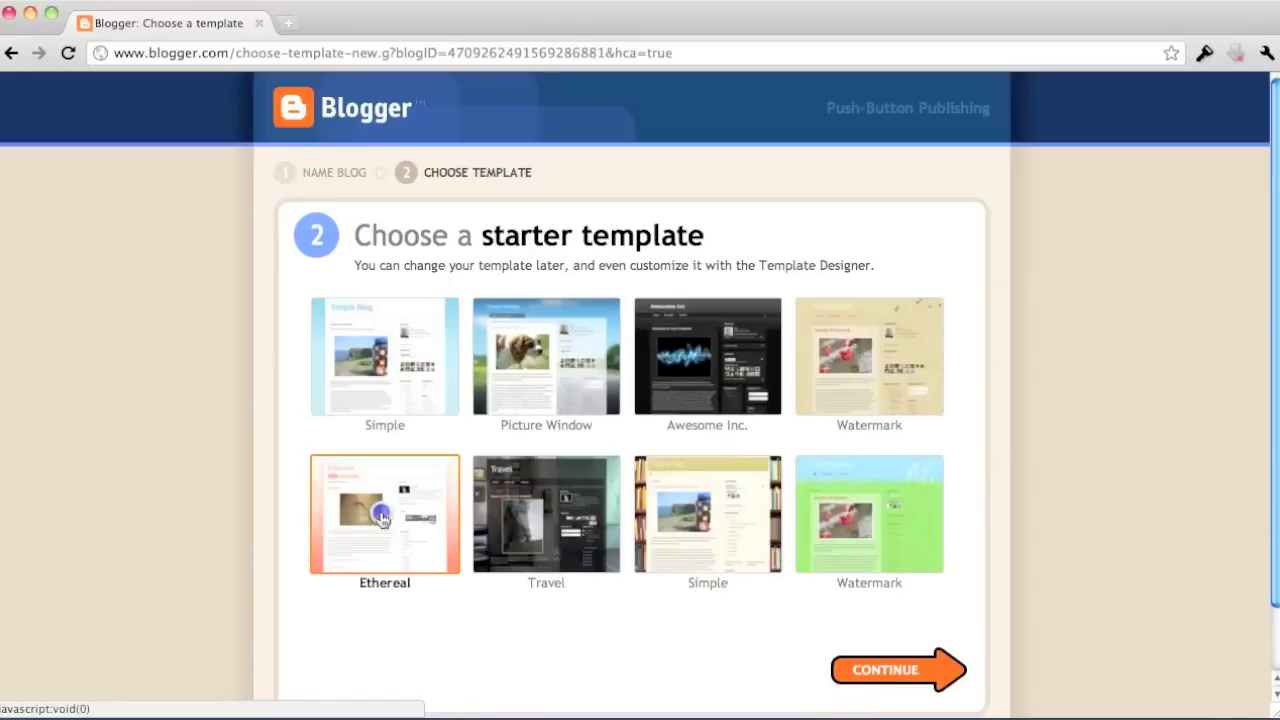
left_click(868, 668)
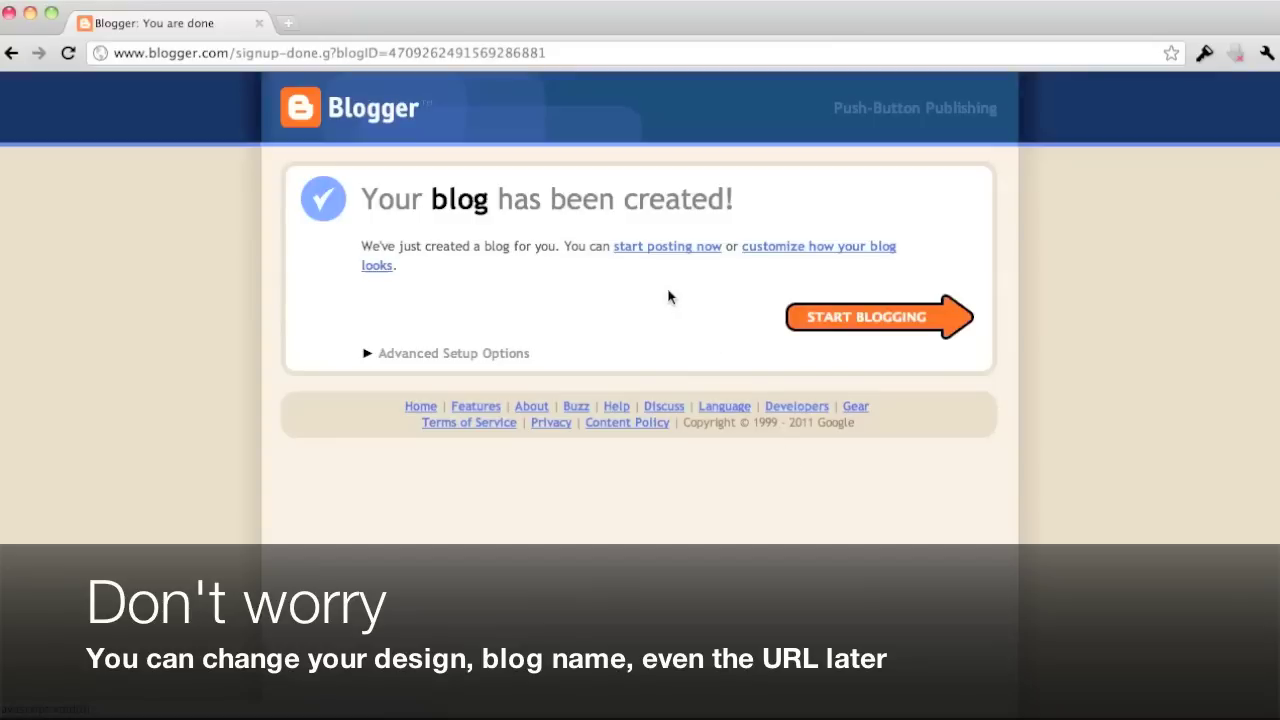
left_click(866, 317)
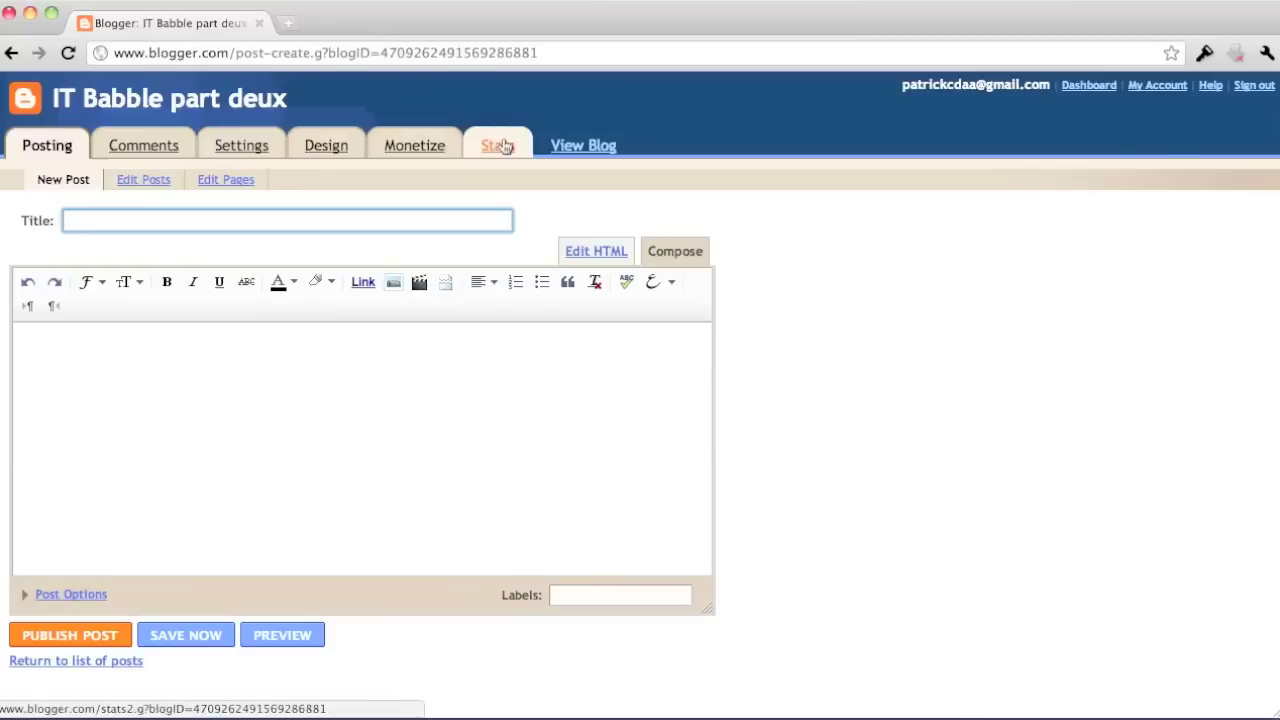
Title the new post 'IT Babble is the best!'.
left_click(127, 221)
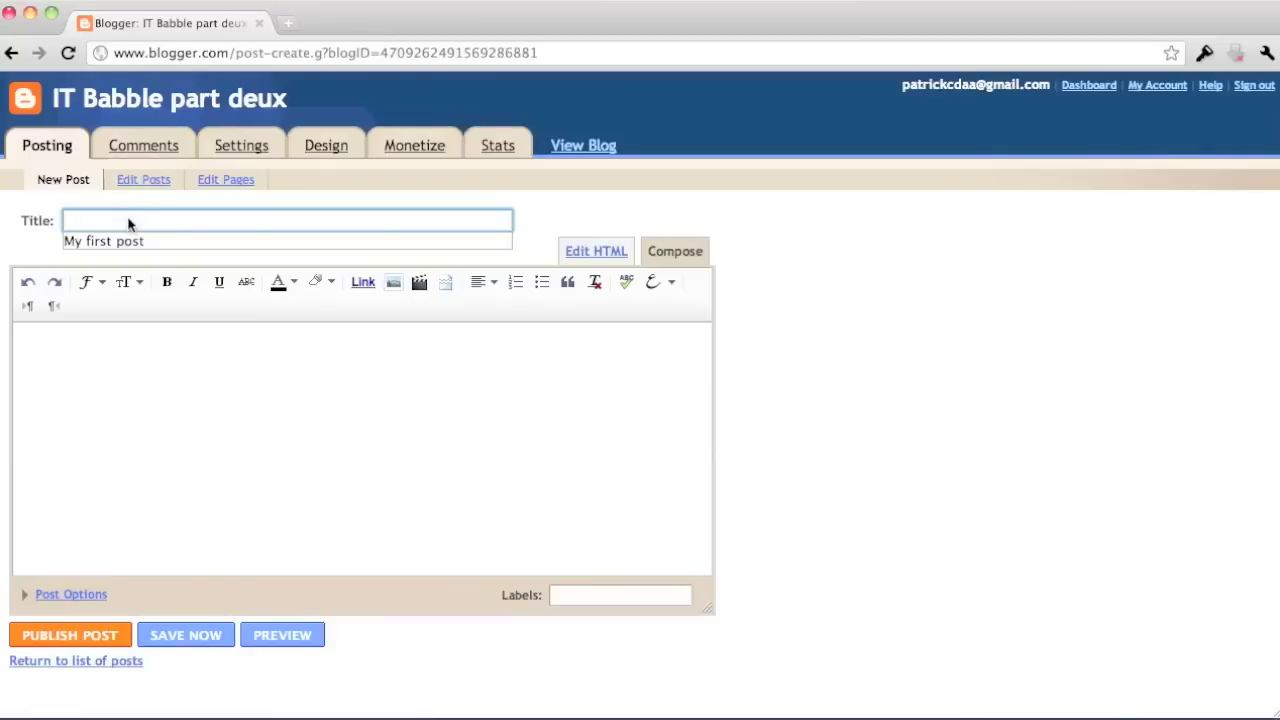
type("IT ")
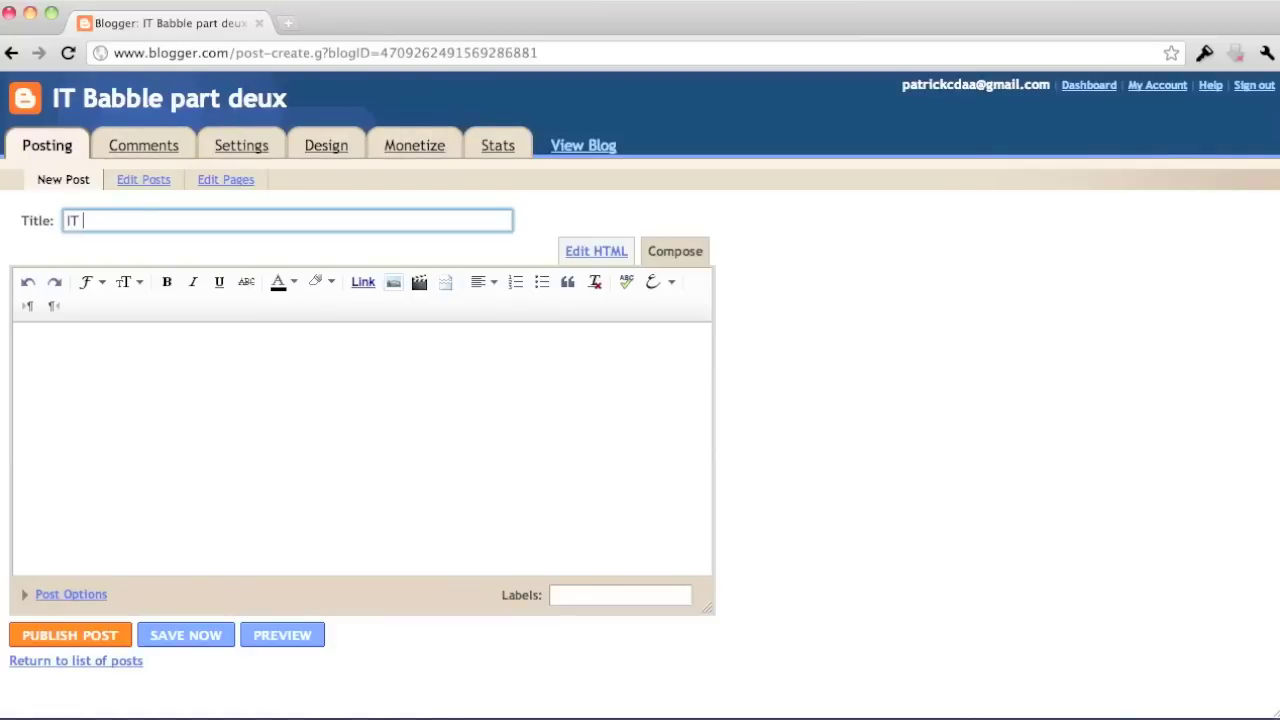
type("Babble is da")
key("BackSpace")
type("the best!")
key("Tab")
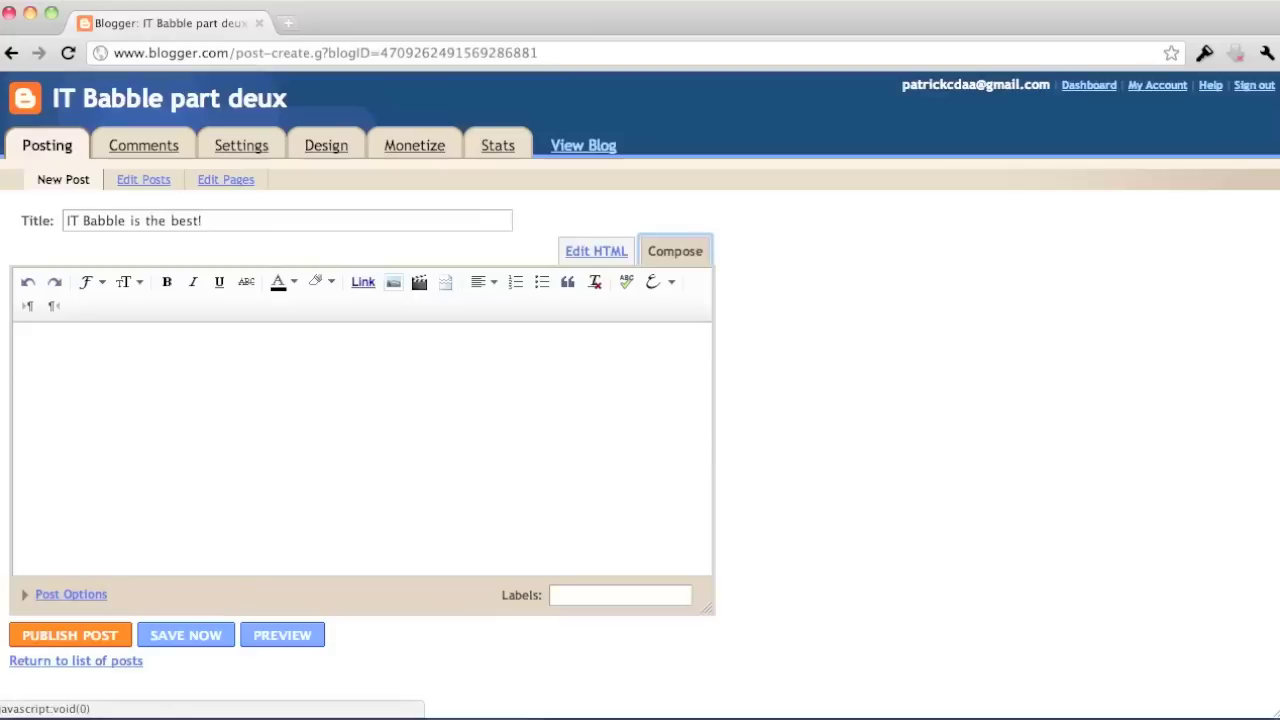
Write the body 'IT Babble is hilarious. I love their movie reviews. They are great.'.
left_click(88, 360)
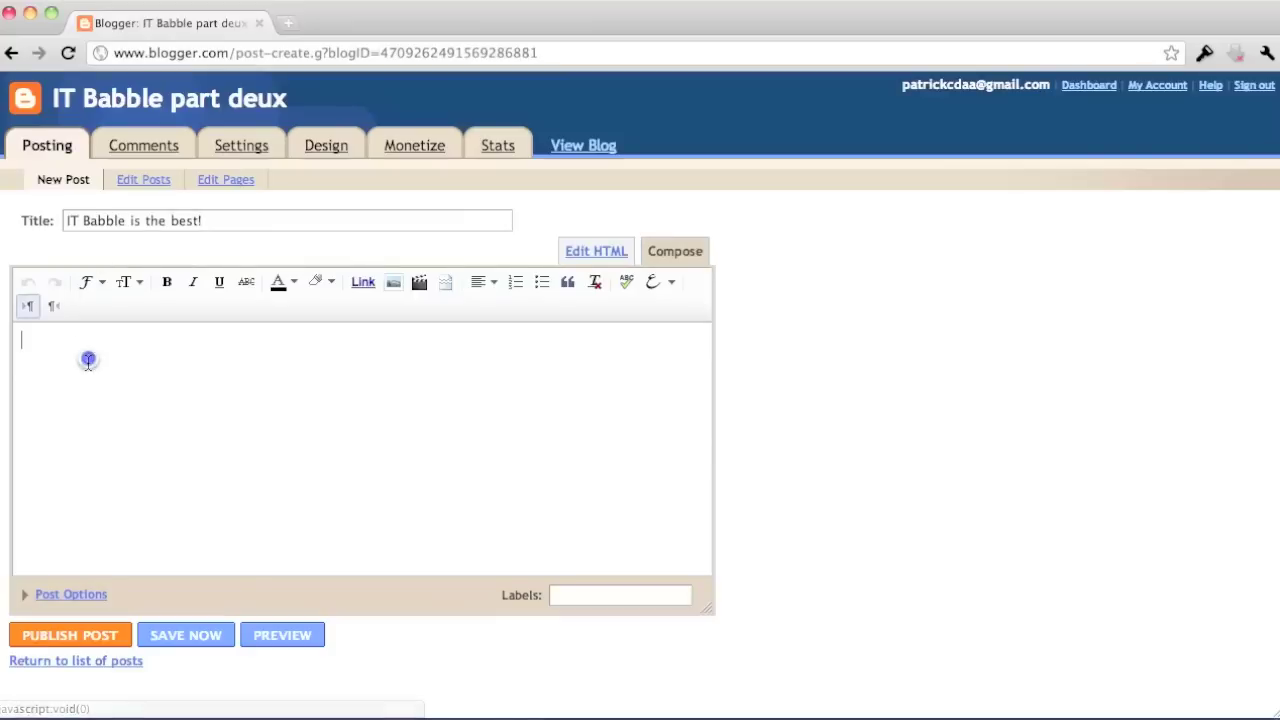
type("IT Bab")
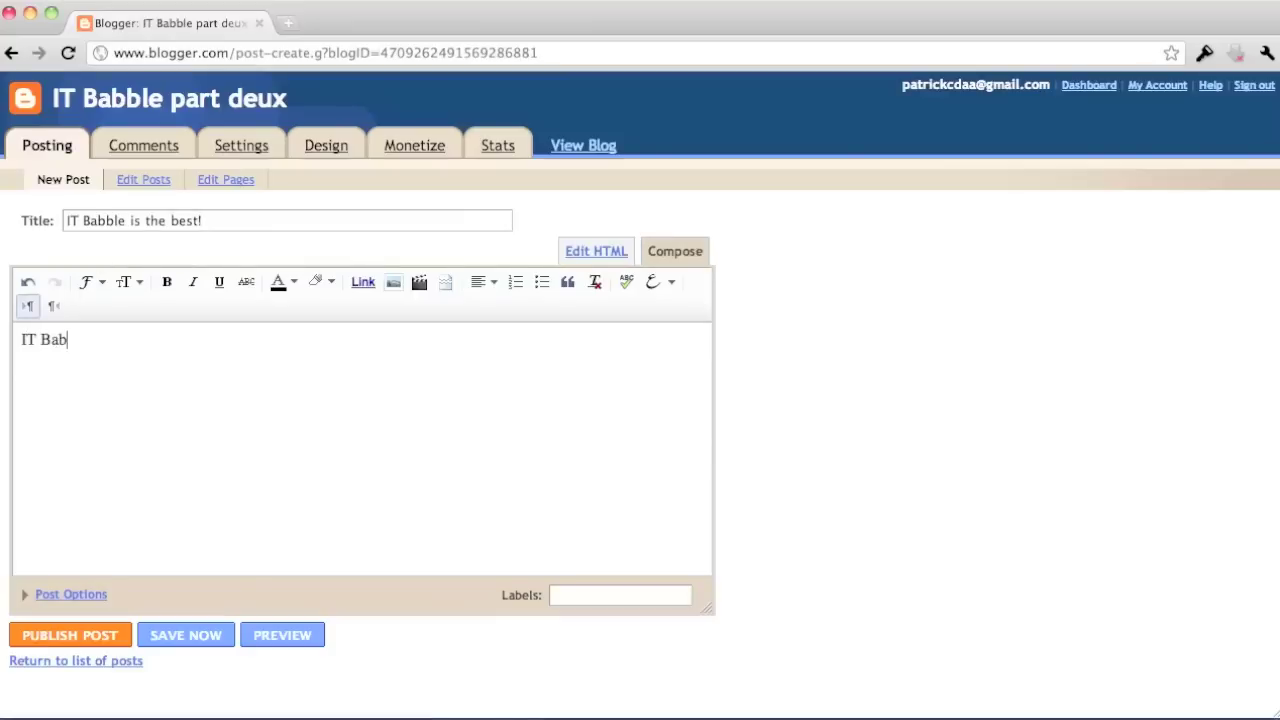
type("ble is hilarious. I love thie")
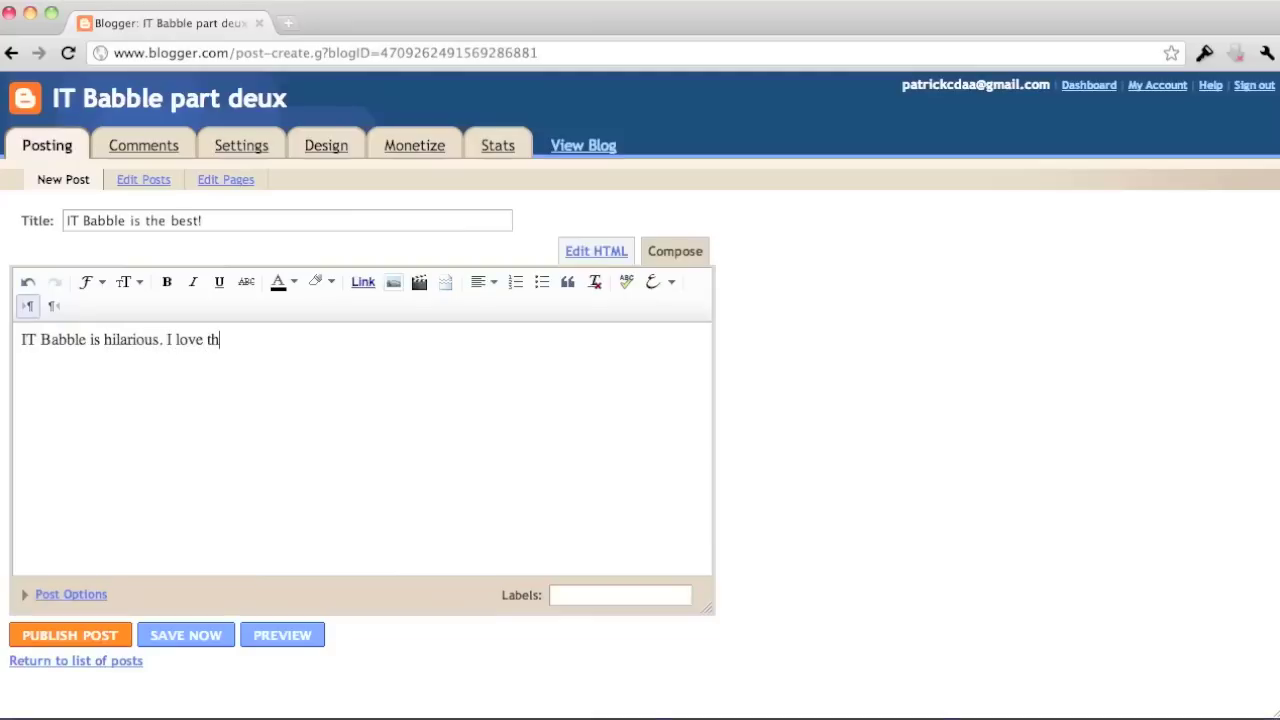
key("BackSpace")
key("BackSpace")
type("eir movie")
type(" tr")
key("BackSpace")
type("reviews. ")
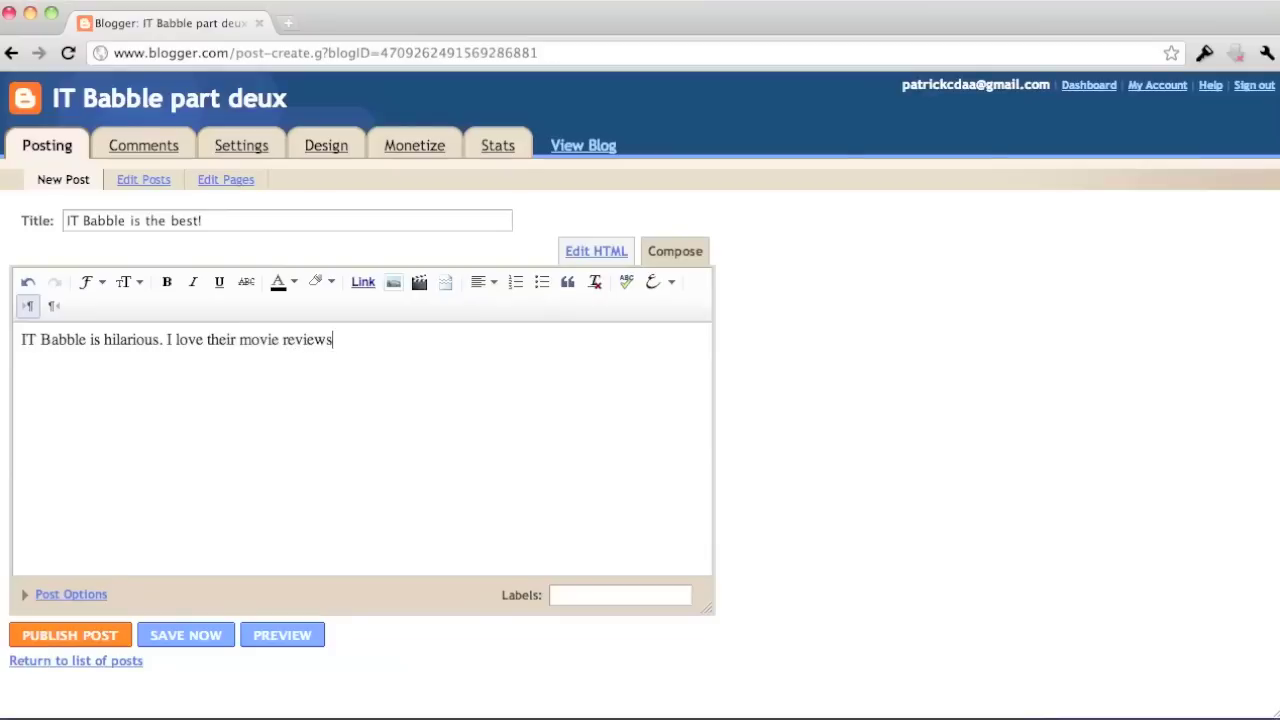
type("Theyy are")
key("BackSpace")
key("BackSpace")
key("BackSpace")
key("BackSpace")
key("BackSpace")
type("are greta")
key("BackSpace")
type("at.")
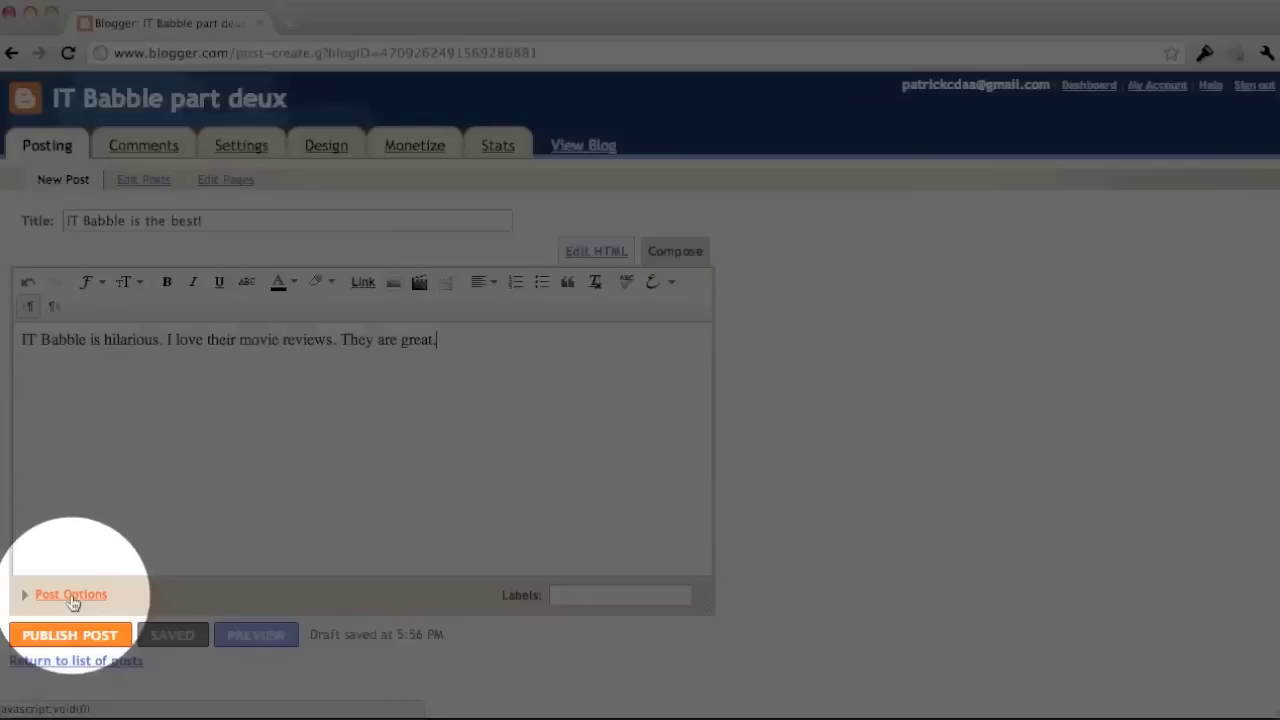
left_click(71, 595)
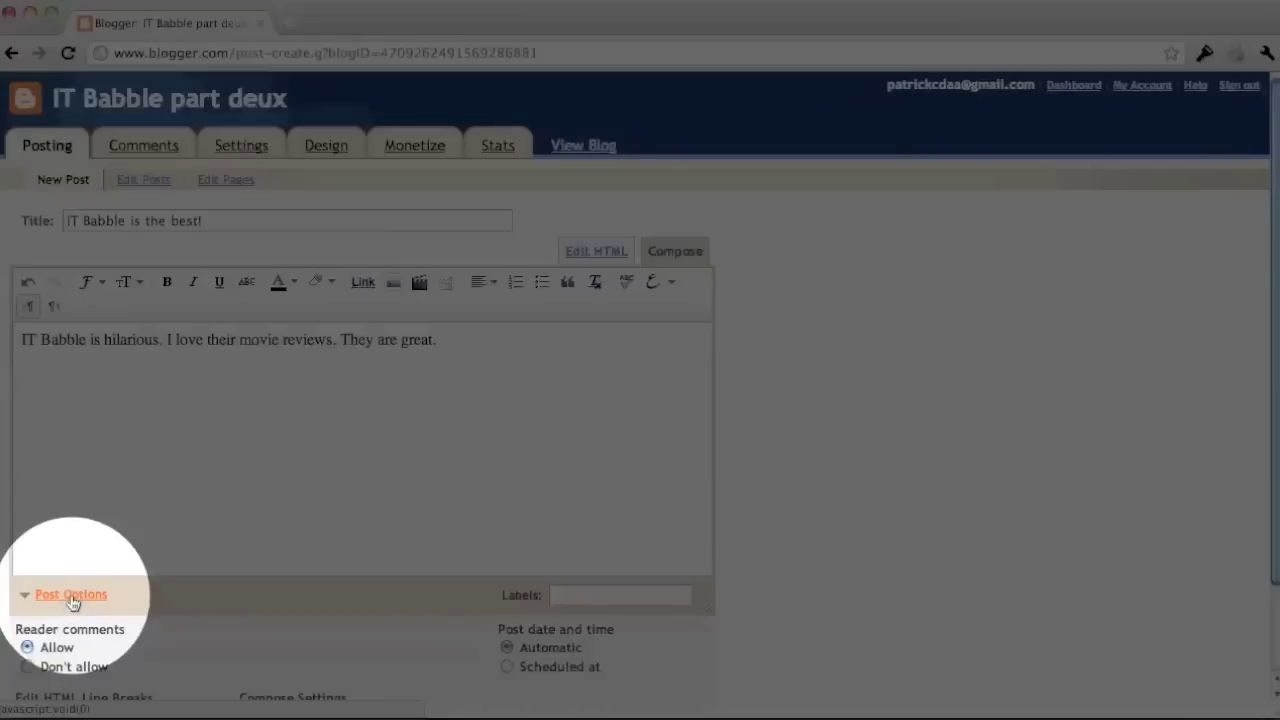
Schedule the post's date and time for 3/1/11 at 5:55 AM in Post Options.
scroll(72, 602, "down", 2)
scroll(72, 602, "down", 1)
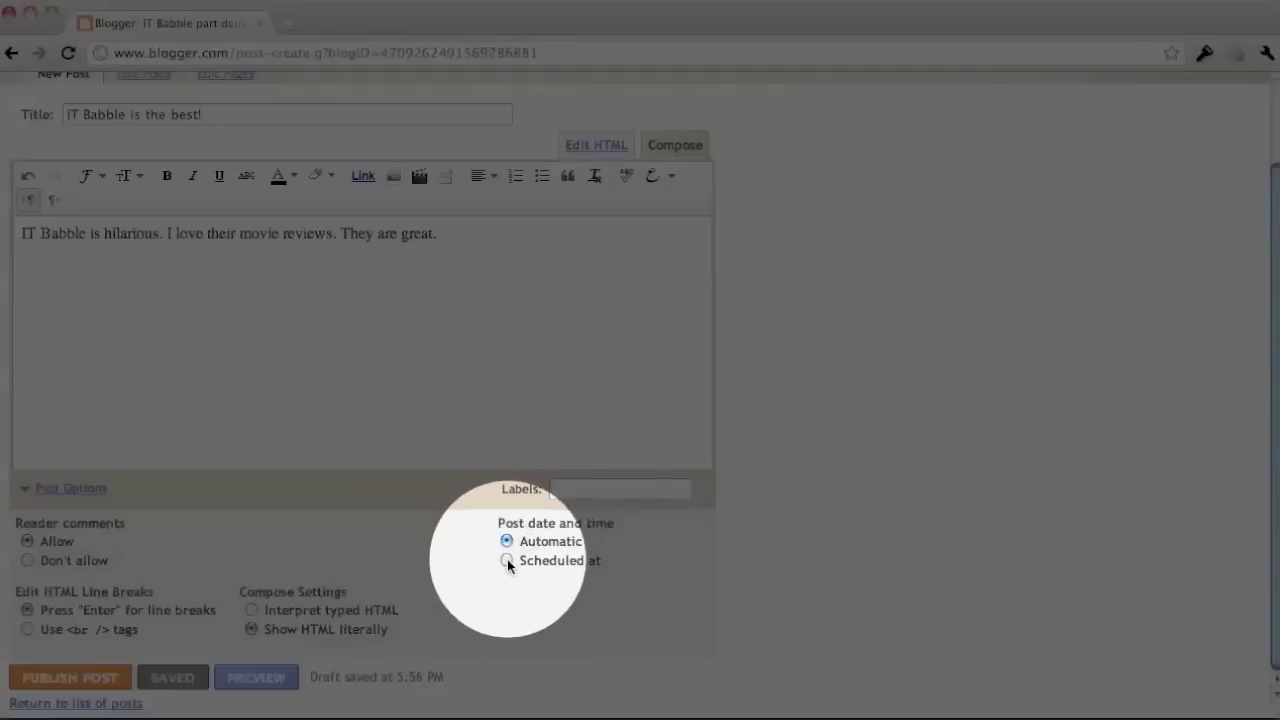
left_click(507, 561)
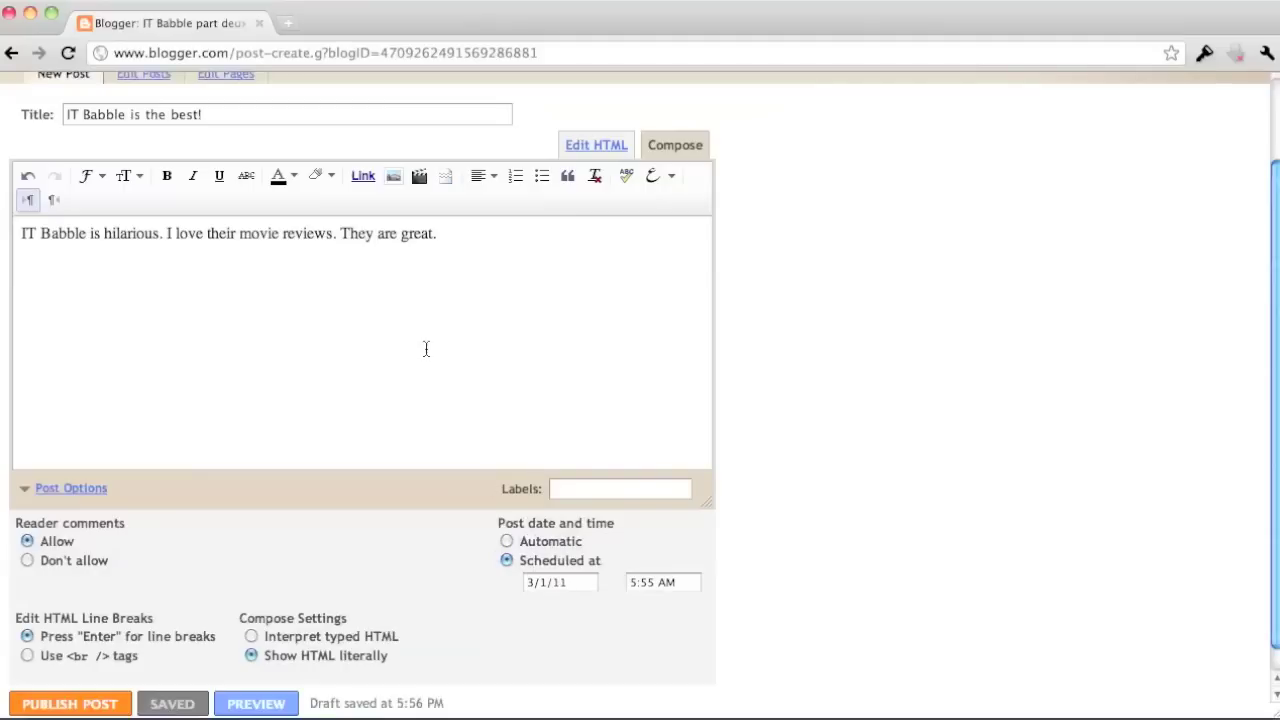
scroll(268, 399, "down", 1)
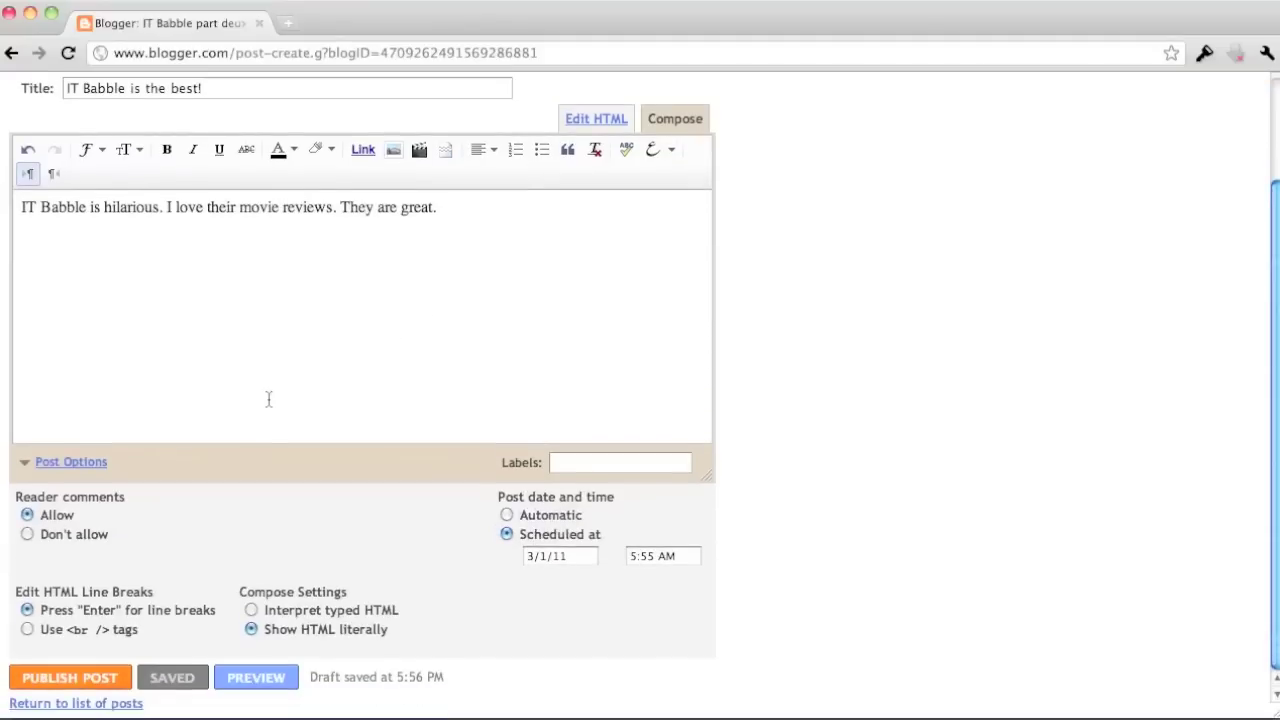
Publish the post, view it in a new tab, then go to the Design page elements layout.
left_click(90, 677)
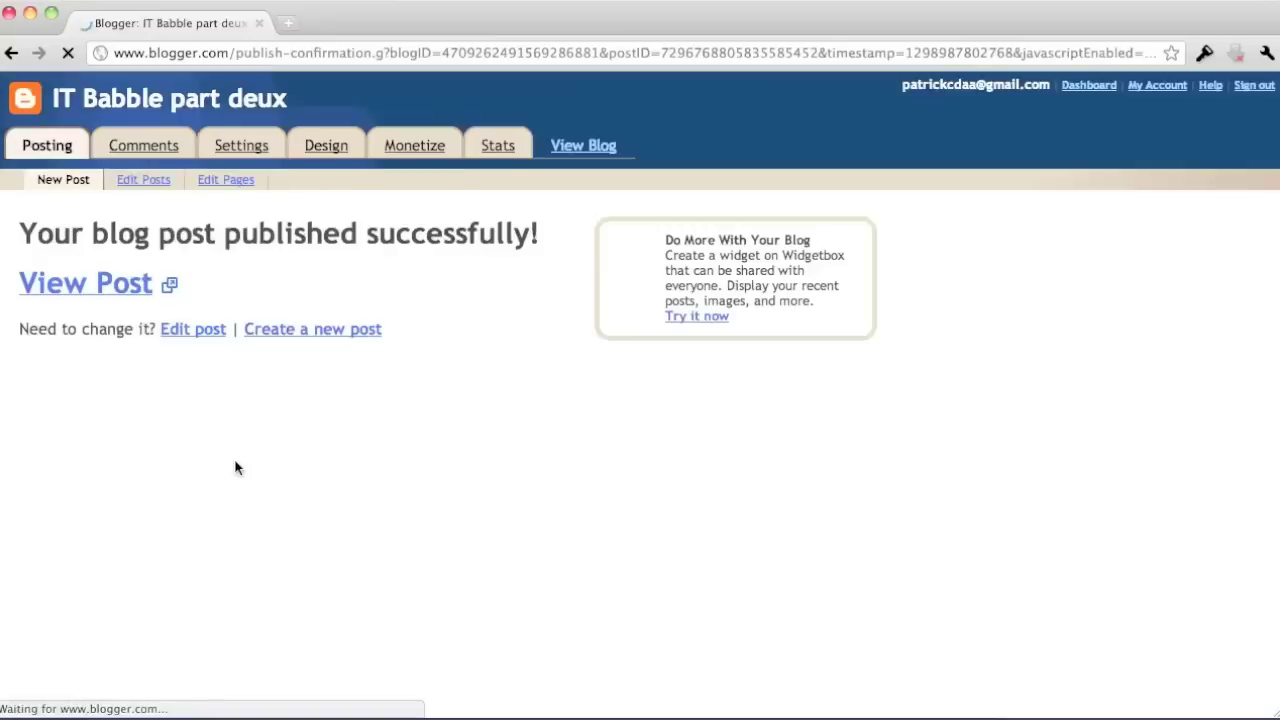
left_click(160, 285)
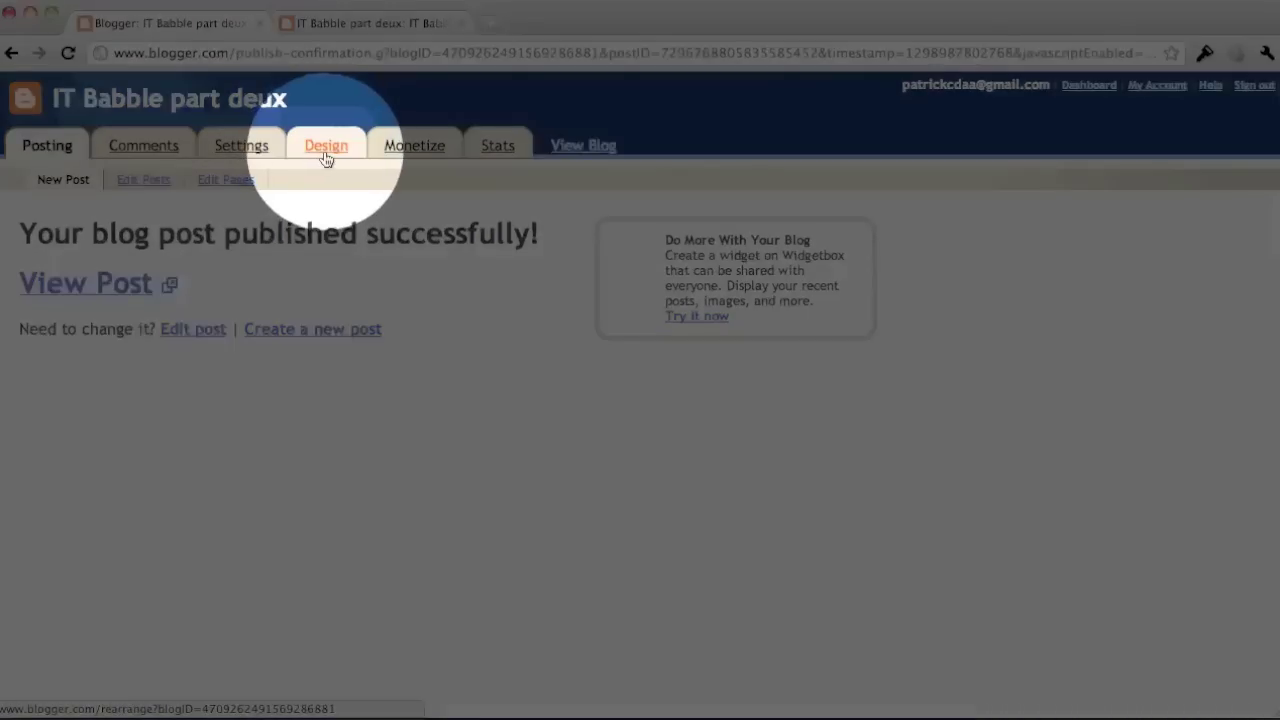
left_click(325, 155)
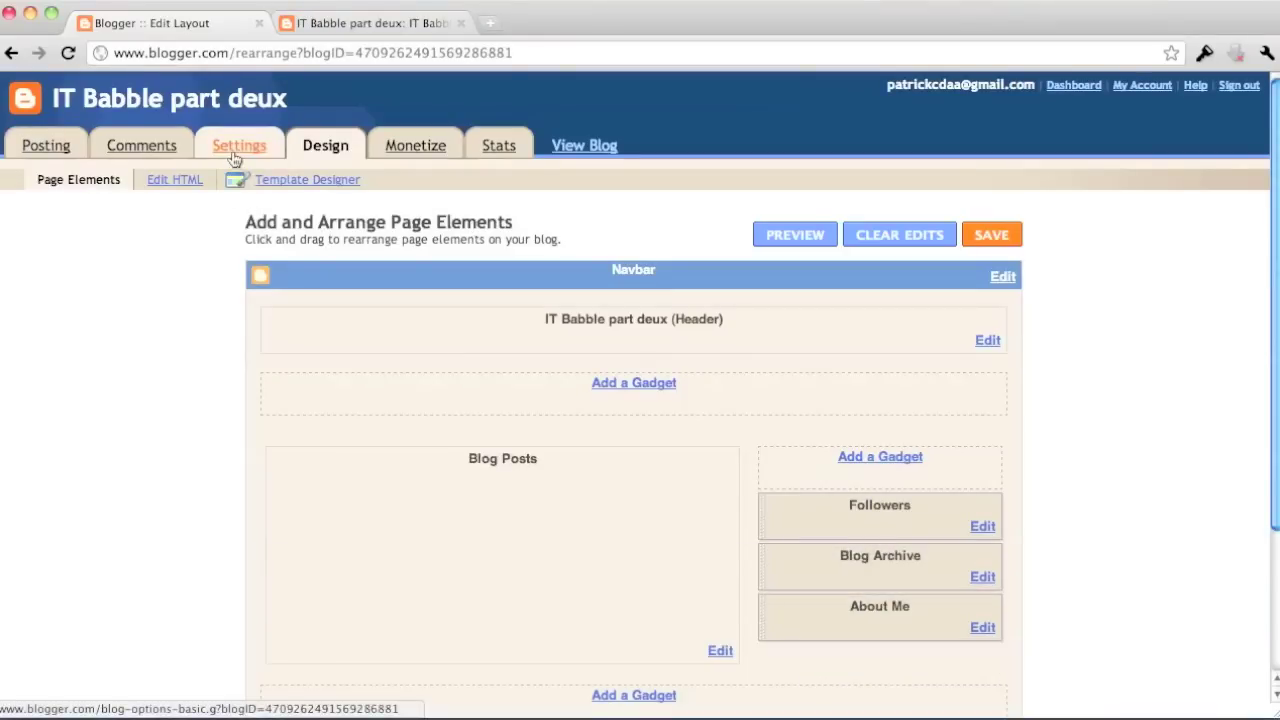
Open the blog's Basic settings showing the title IT Babble part deux.
left_click(234, 150)
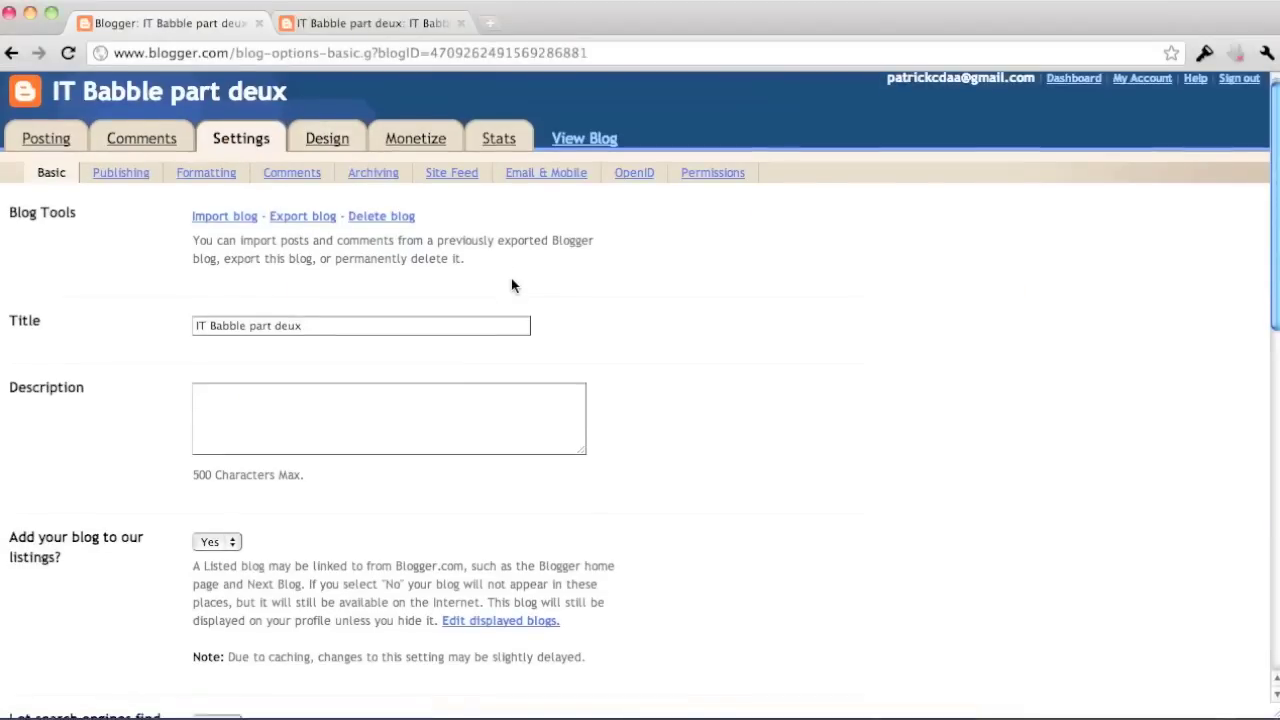
scroll(511, 278, "down", 1)
scroll(511, 278, "up", 1)
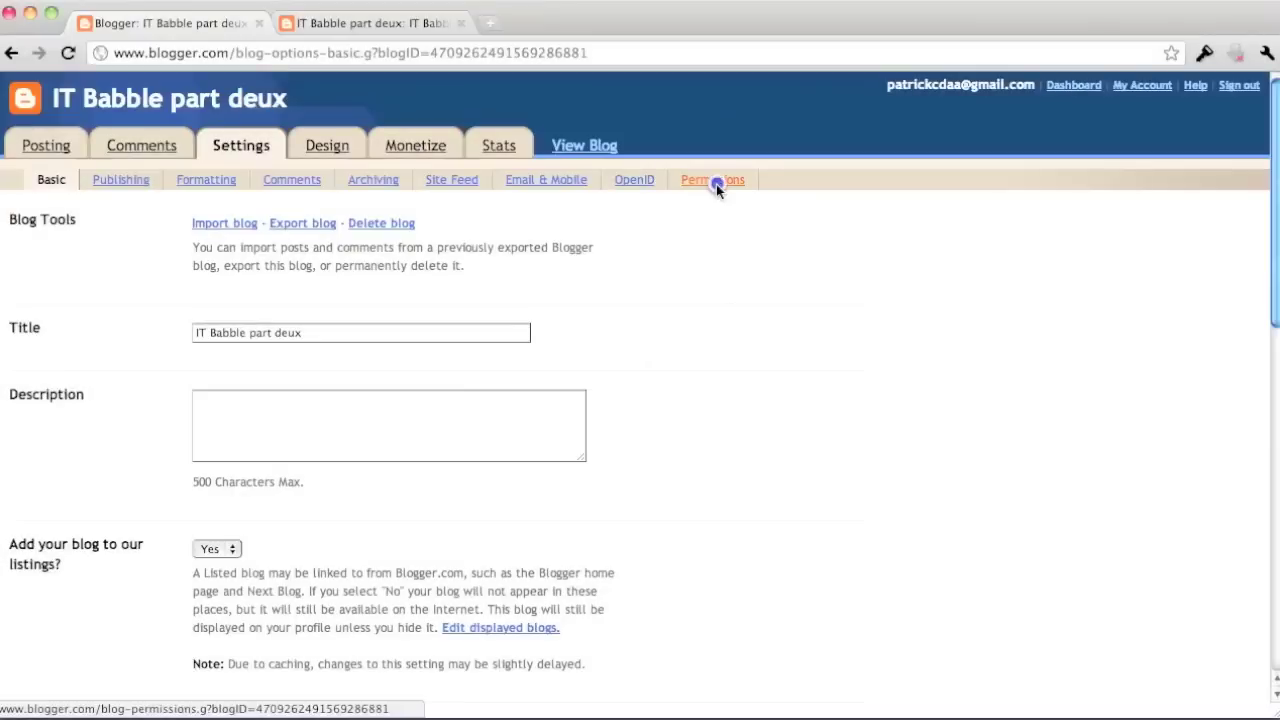
Open Settings > Permissions and start adding new authors.
left_click(716, 186)
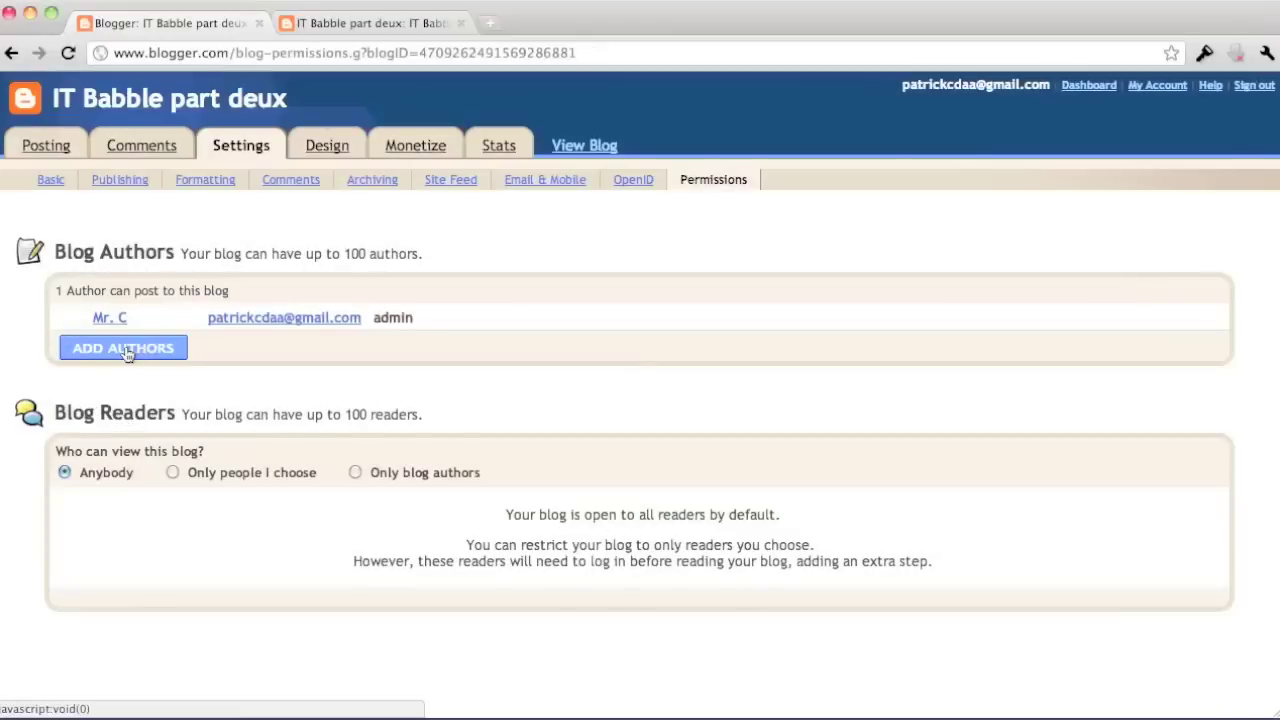
left_click(126, 350)
left_click(157, 365)
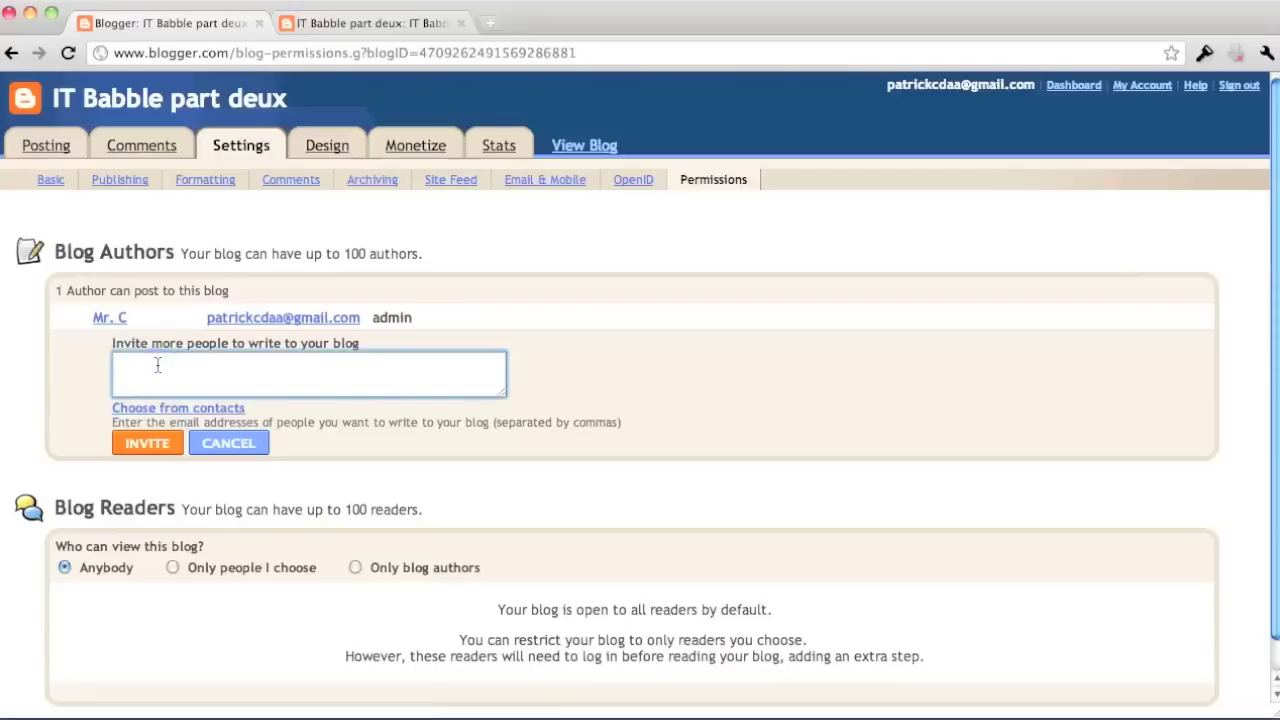
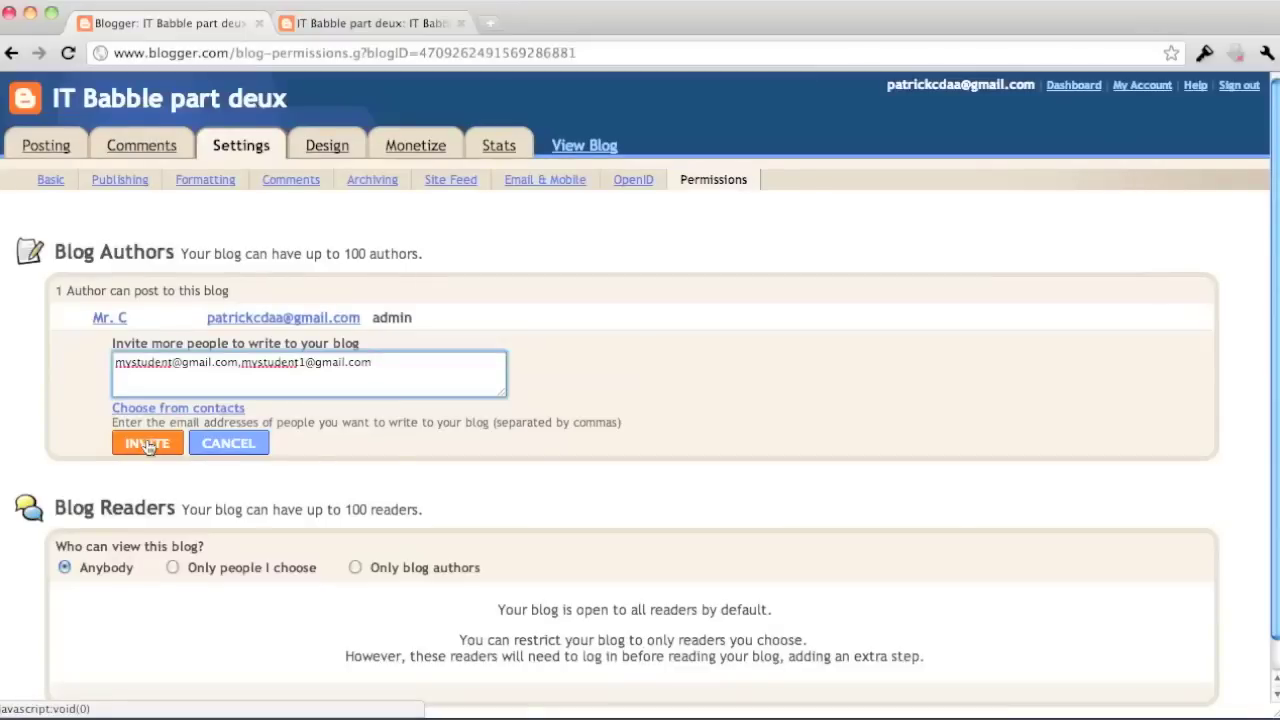
Invite two student authors by entering their comma-separated e-mail addresses and sending.
left_click(147, 443)
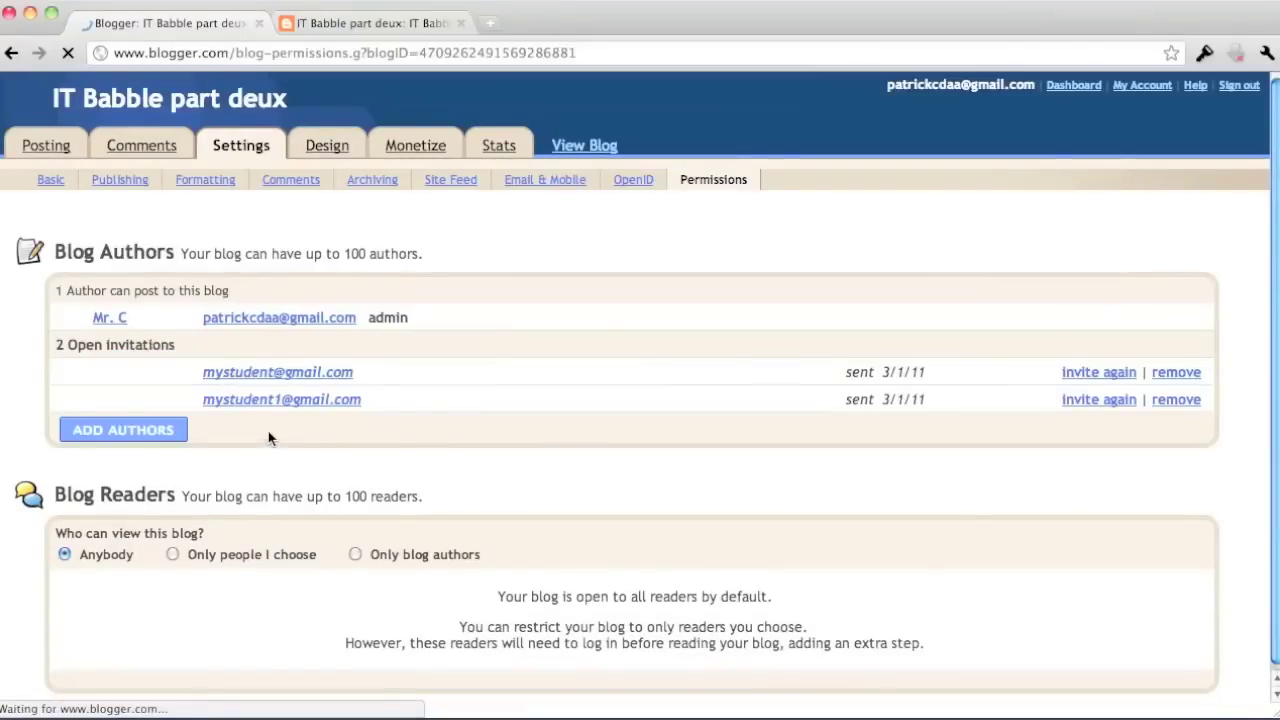